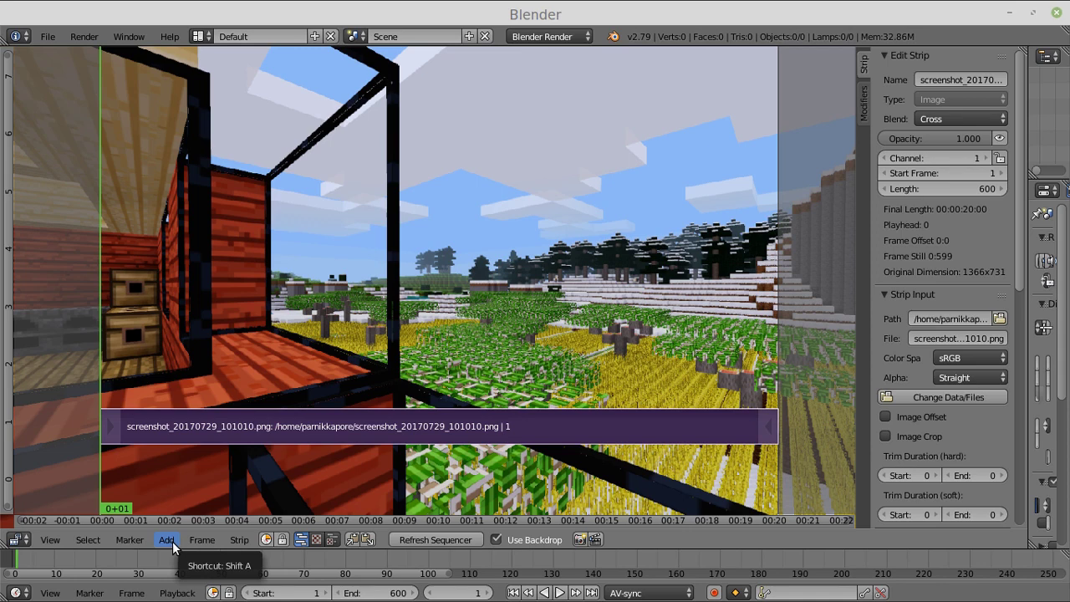
- Add a Transform effect strip on channel 2 above the screenshot image strip
{"action": "left_click", "coordinate": [171, 542]}
{"action": "mouse_move", "coordinate": [237, 434]}
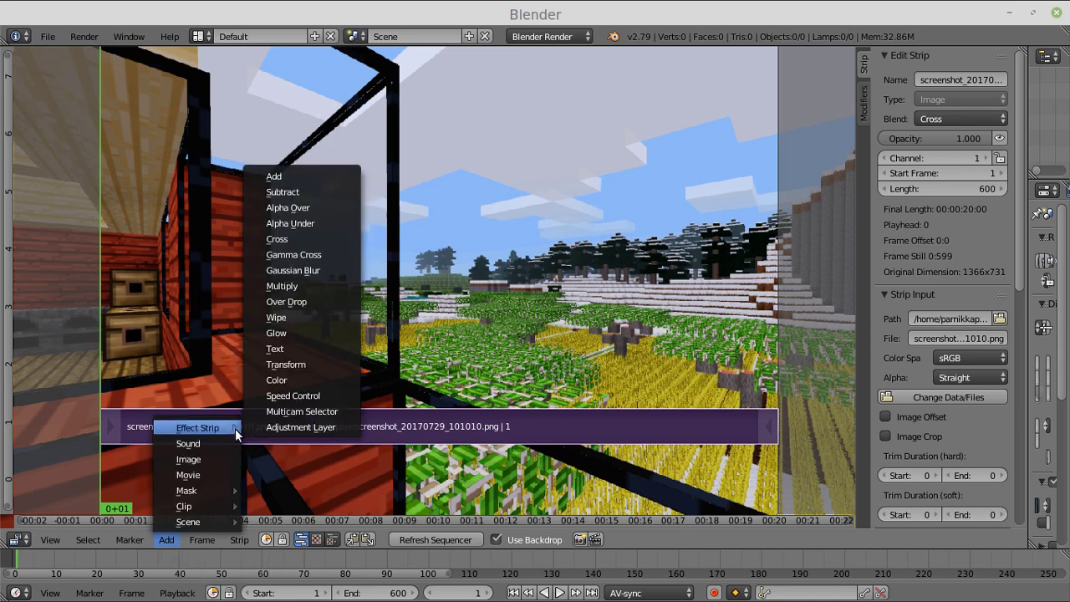
{"action": "left_click", "coordinate": [322, 365]}
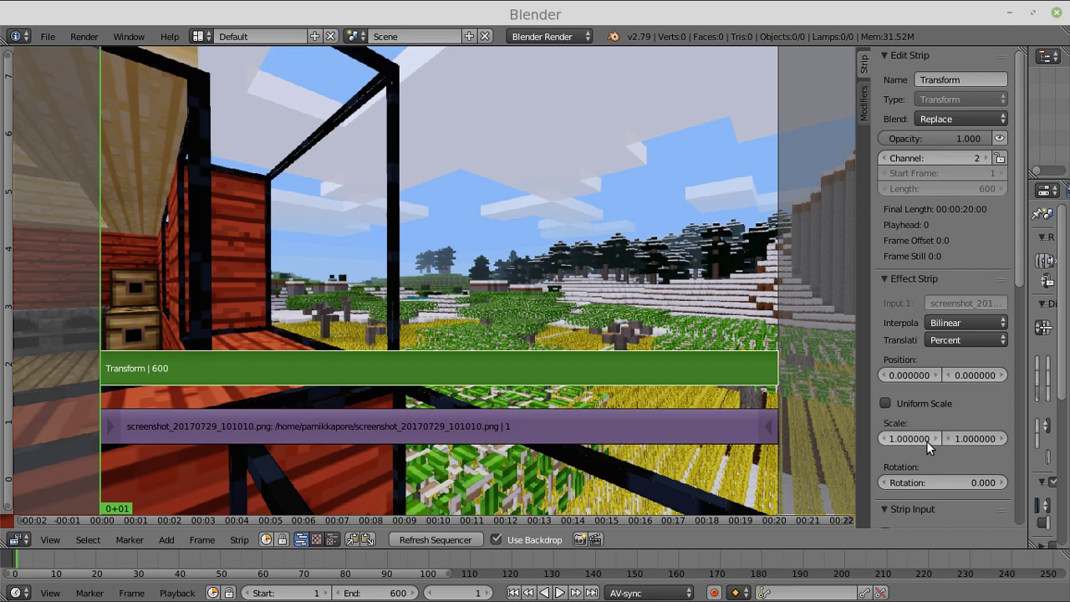
- Enable Uniform Scale, zoom the Transform to 2.68 and pan Position X to -83.67
{"action": "left_click", "coordinate": [888, 403]}
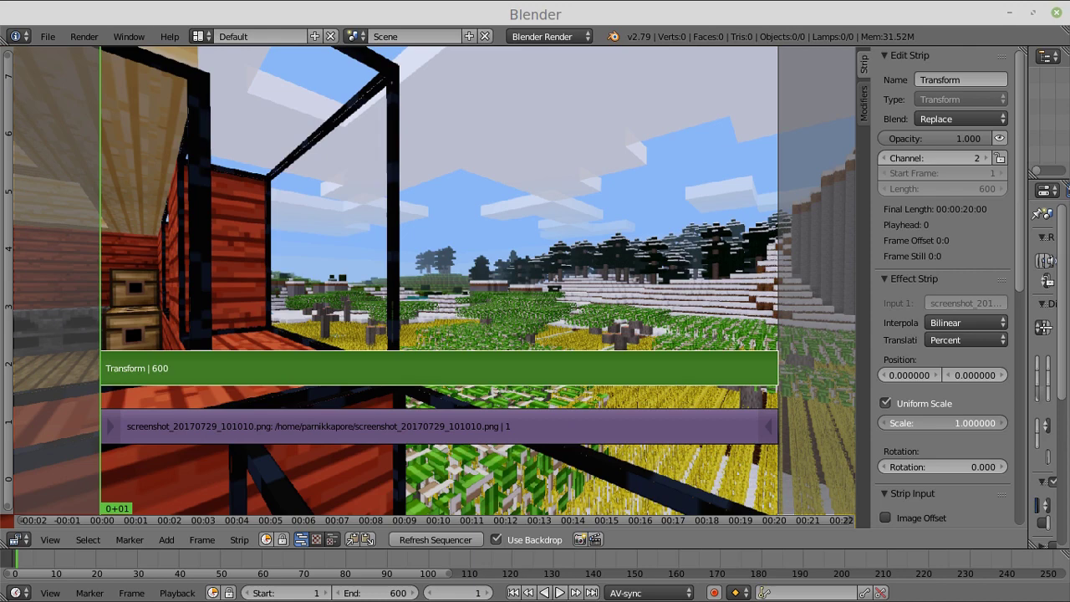
{"action": "mouse_move", "coordinate": [907, 425]}
{"action": "left_mouse_down"}
{"action": "mouse_move", "coordinate": [945, 425]}
{"action": "mouse_move", "coordinate": [894, 424]}
{"action": "left_mouse_up"}
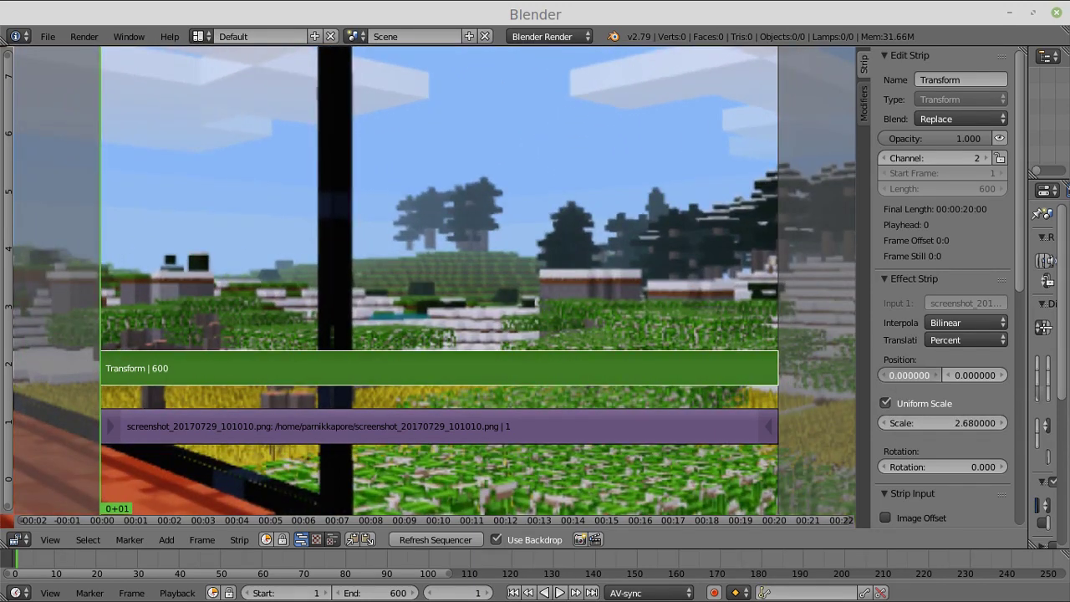
{"action": "mouse_move", "coordinate": [895, 378]}
{"action": "left_mouse_down"}
{"action": "mouse_move", "coordinate": [907, 378]}
{"action": "mouse_move", "coordinate": [889, 377]}
{"action": "left_mouse_up"}
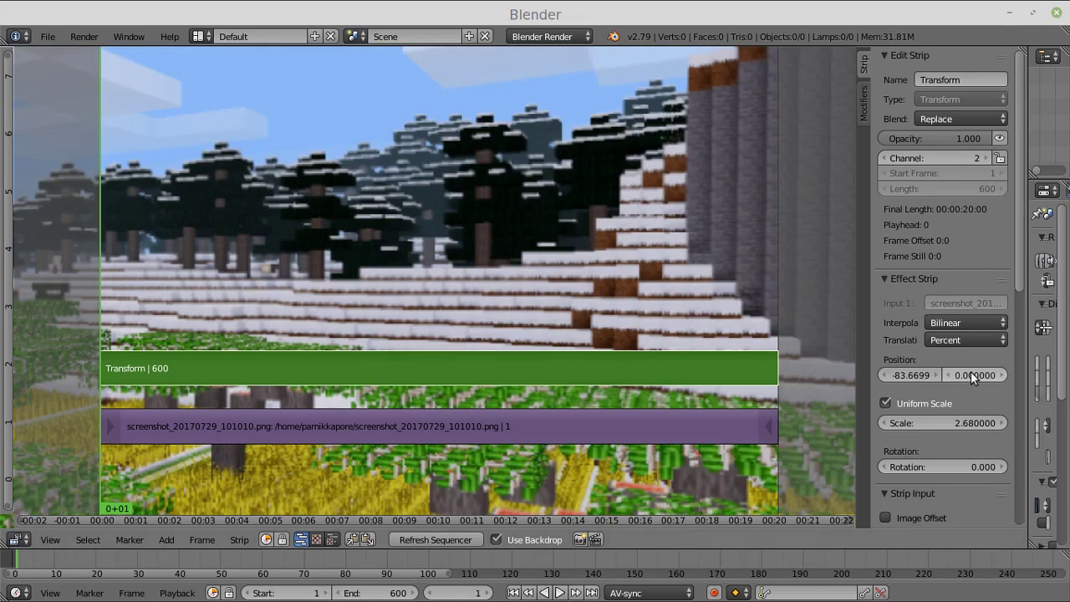
{"action": "left_click_drag", "start_coordinate": [971, 372], "coordinate": [945, 373]}
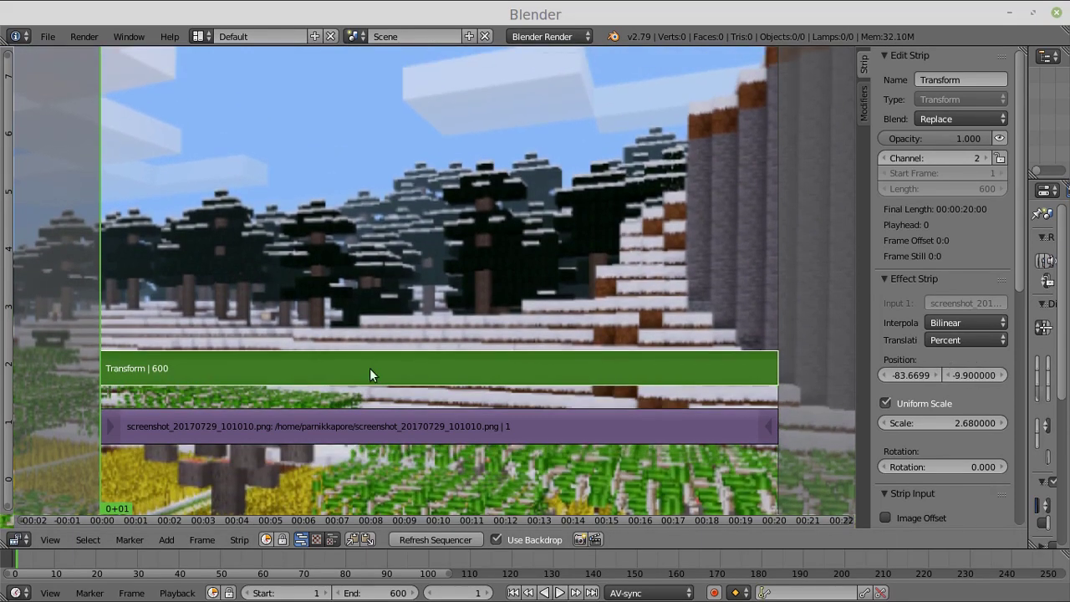
- Check the framing in Preview view, then set Position Y to -20.01
{"action": "left_click", "coordinate": [316, 539]}
{"action": "scroll", "coordinate": [404, 401], "scroll_direction": "down", "scroll_amount": 1}
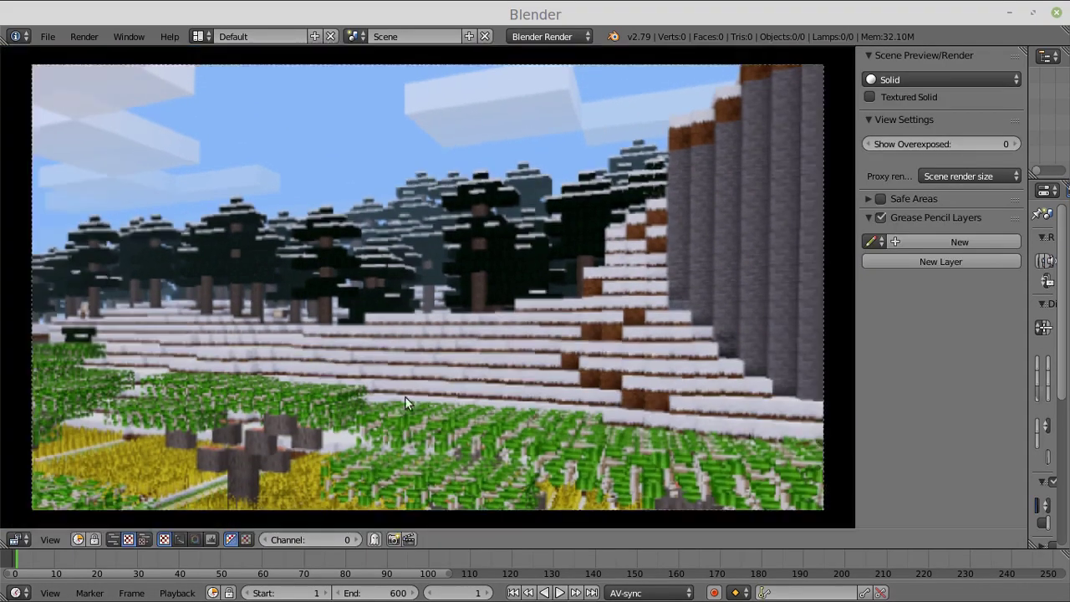
{"action": "scroll", "coordinate": [397, 401], "scroll_direction": "down", "scroll_amount": 1}
{"action": "left_click", "coordinate": [112, 540]}
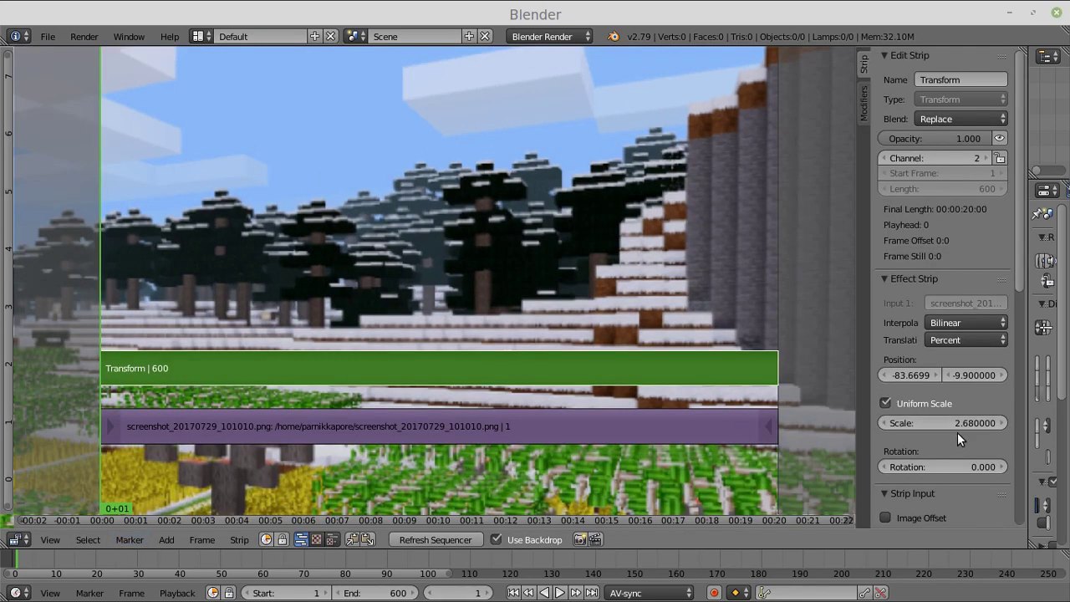
{"action": "left_click_drag", "start_coordinate": [981, 378], "coordinate": [936, 378]}
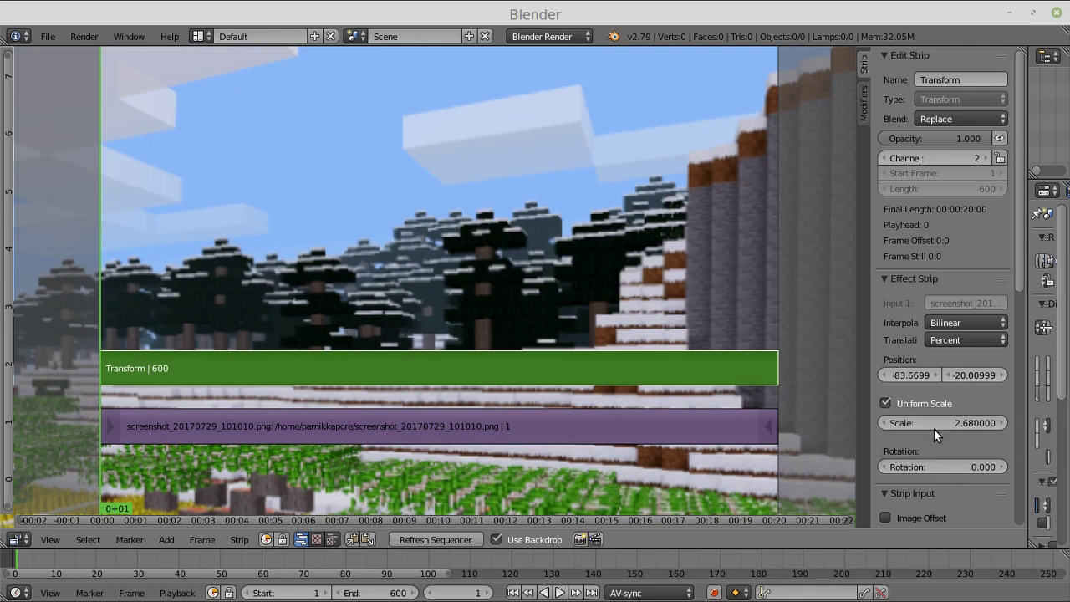
- Insert frame-1 keyframes on the Transform's Position X, Position Y and Scale
{"action": "right_click", "coordinate": [913, 374]}
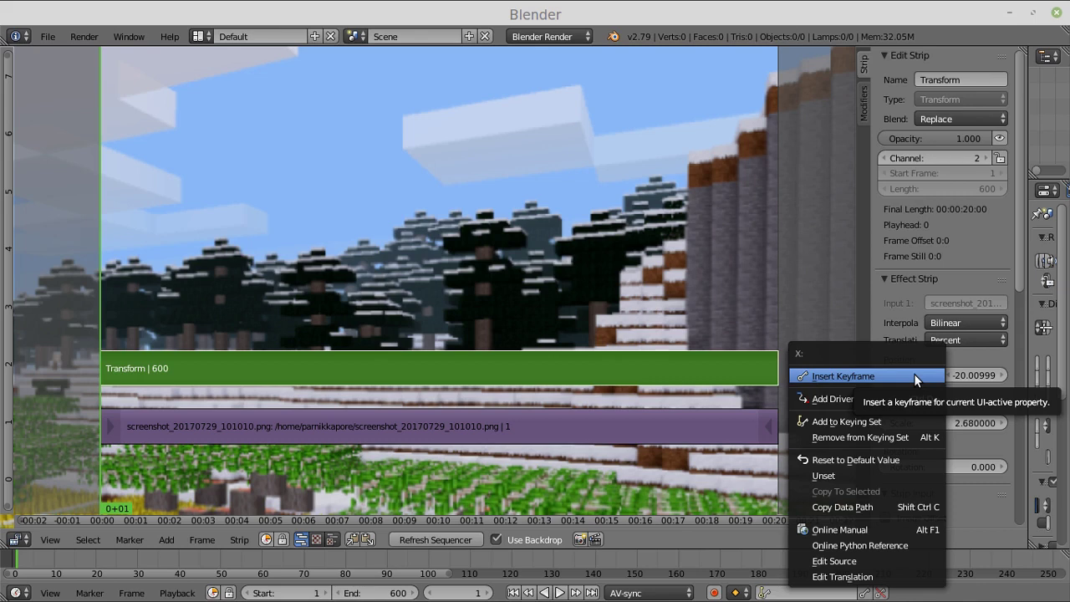
{"action": "left_click", "coordinate": [914, 375]}
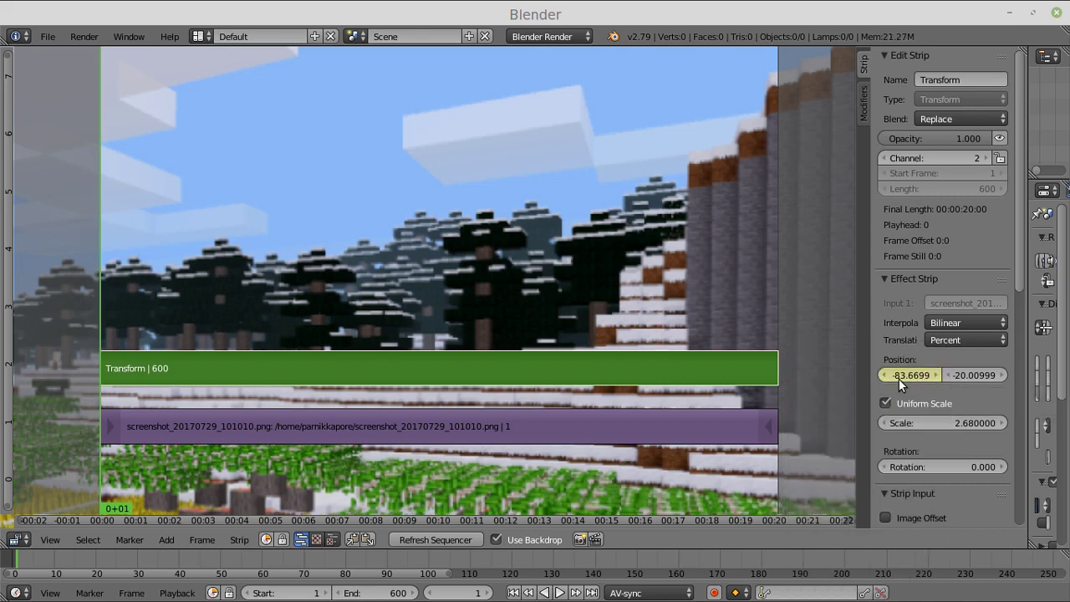
{"action": "right_click", "coordinate": [965, 373]}
{"action": "left_click", "coordinate": [965, 373]}
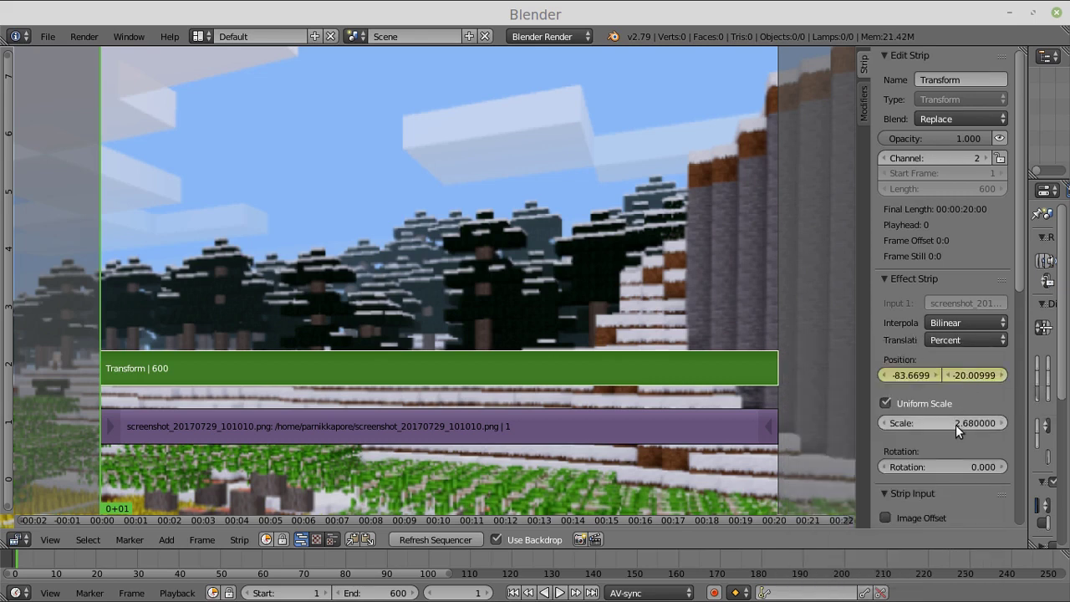
{"action": "right_click", "coordinate": [955, 425]}
{"action": "left_click", "coordinate": [955, 380]}
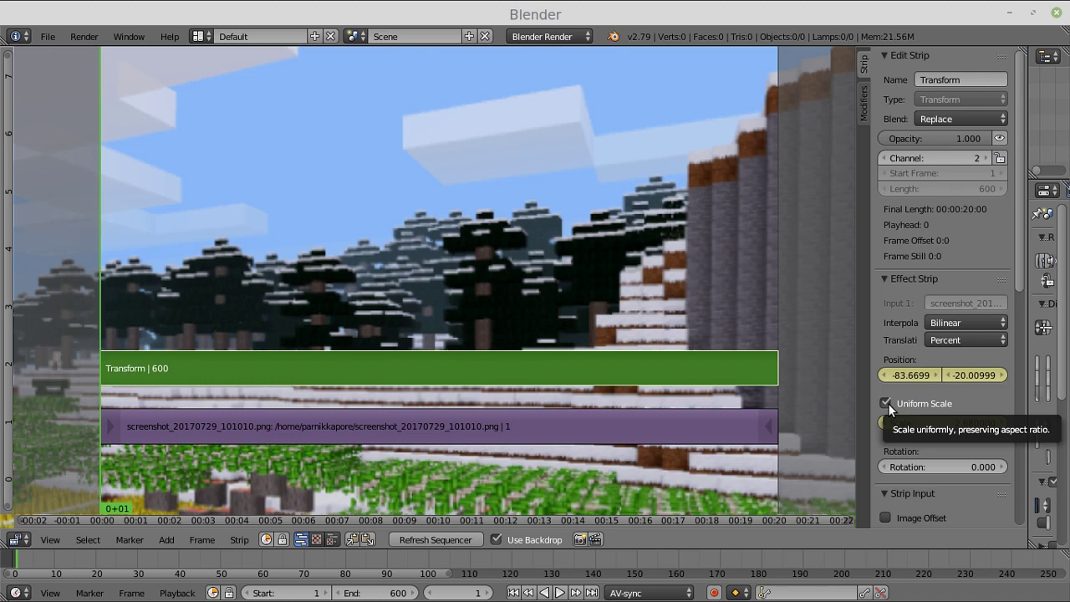
- At frame 30, keyframe Position X, Position Y and Scale at their unchanged values
{"action": "left_click", "coordinate": [464, 594]}
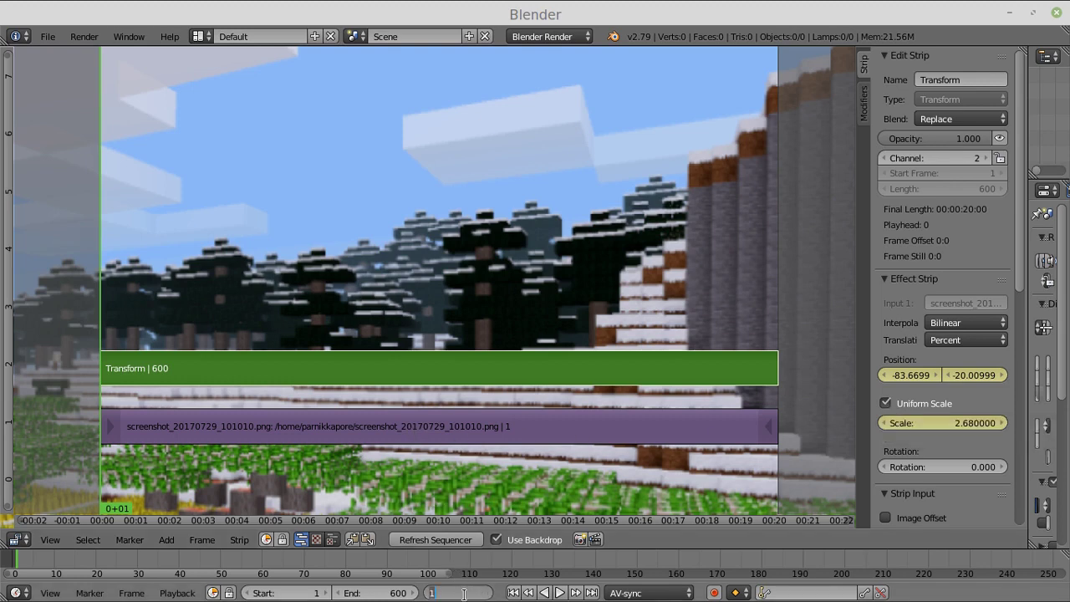
{"action": "type", "text": "30"}
{"action": "key", "text": "Return"}
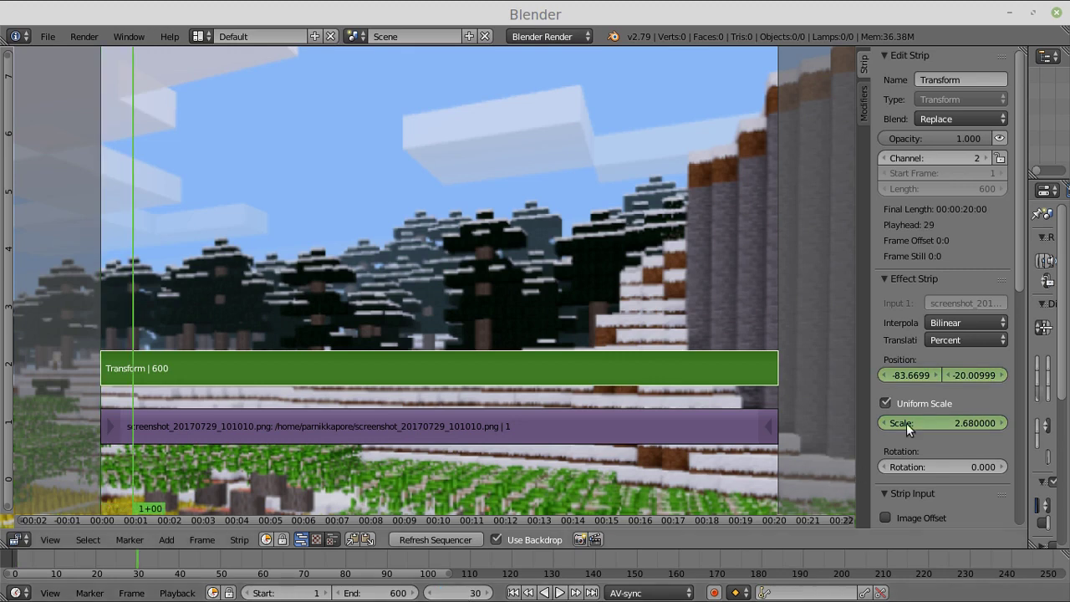
{"action": "right_click", "coordinate": [903, 378]}
{"action": "left_click", "coordinate": [903, 378]}
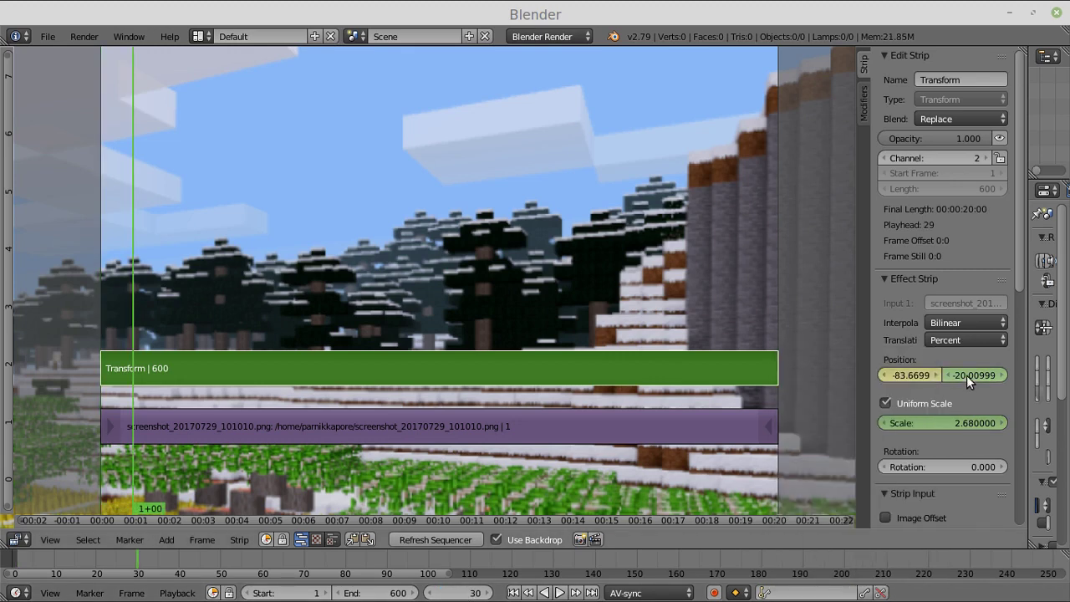
{"action": "right_click", "coordinate": [967, 375]}
{"action": "left_click", "coordinate": [965, 367]}
{"action": "right_click", "coordinate": [960, 420]}
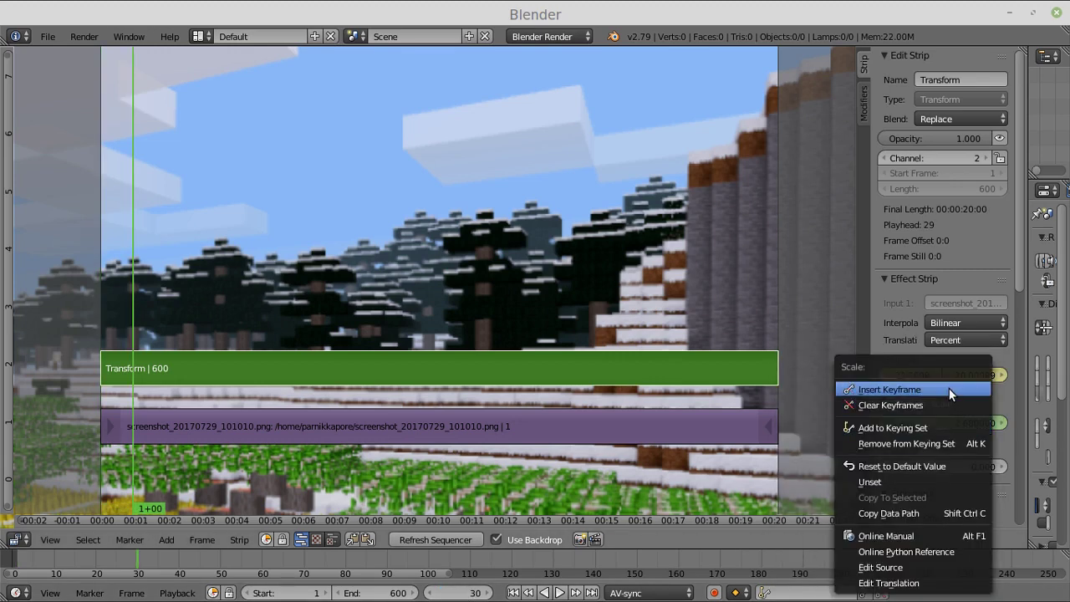
{"action": "left_click", "coordinate": [949, 388]}
{"action": "left_click", "coordinate": [393, 585]}
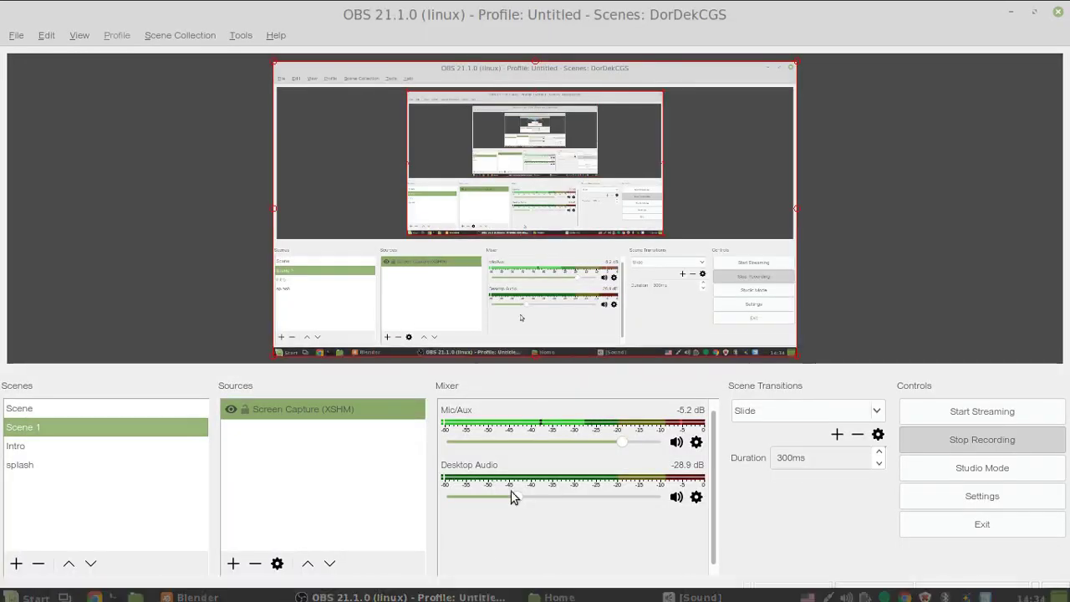
{"action": "left_click", "coordinate": [197, 590]}
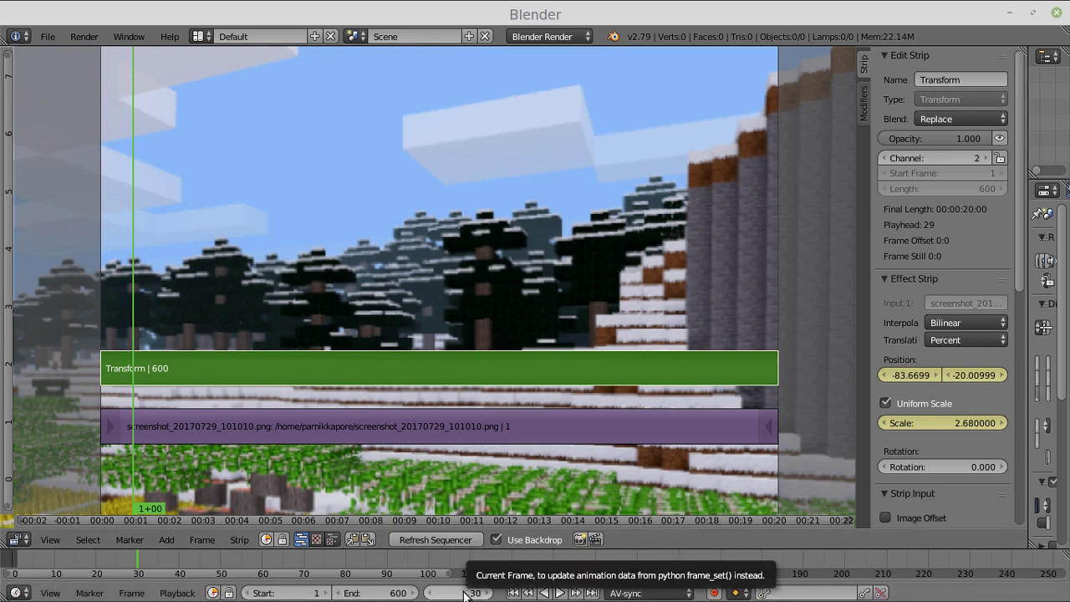
- Go to frame 90 and shrink the Transform scale to 1.69
{"action": "left_click", "coordinate": [464, 594]}
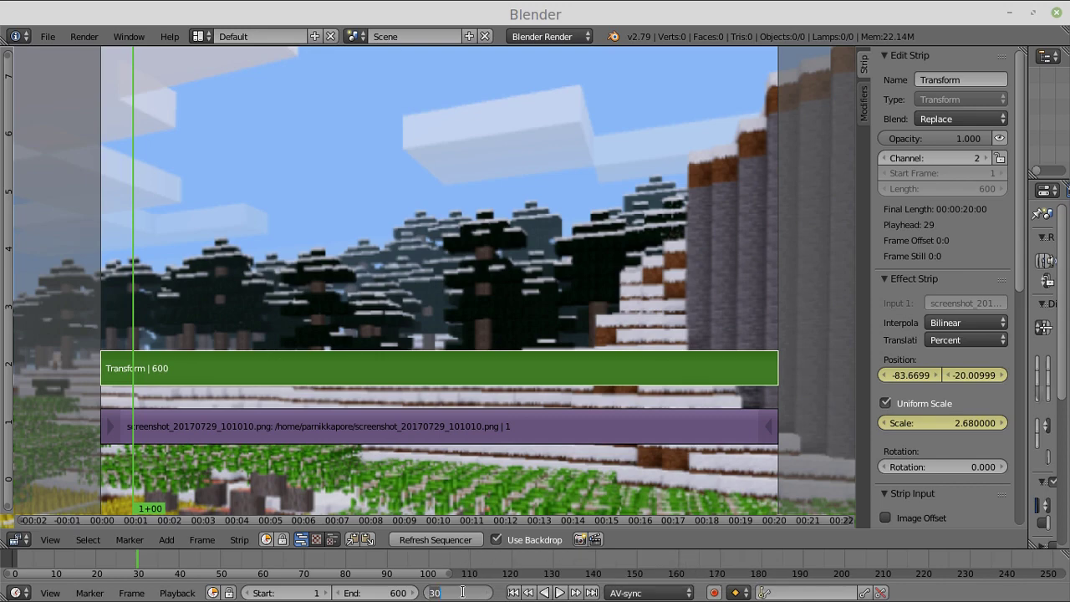
{"action": "key", "text": "Return"}
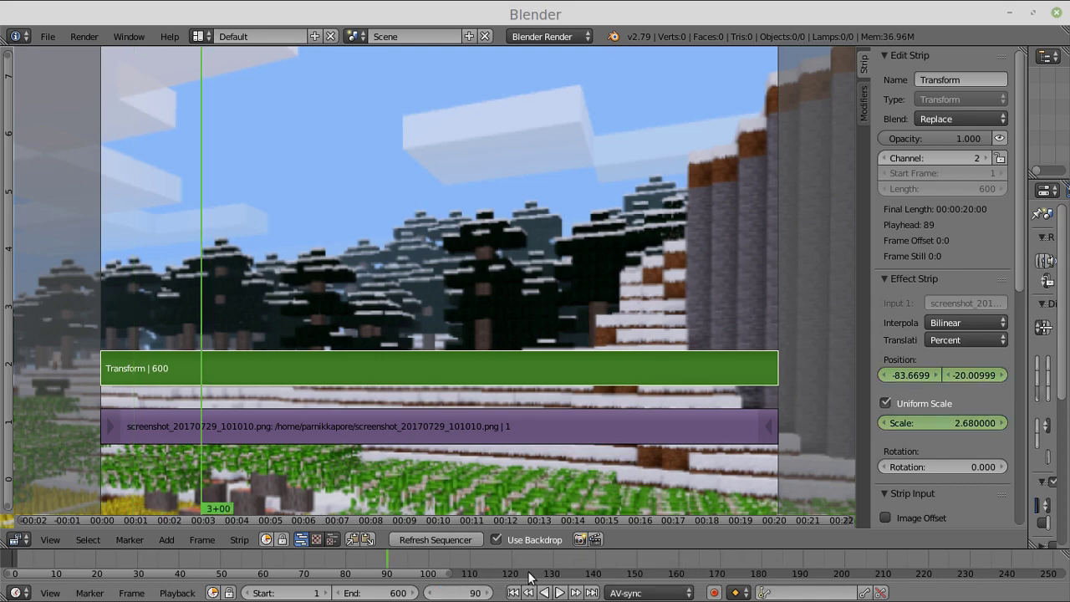
{"action": "left_click_drag", "start_coordinate": [976, 431], "coordinate": [945, 375]}
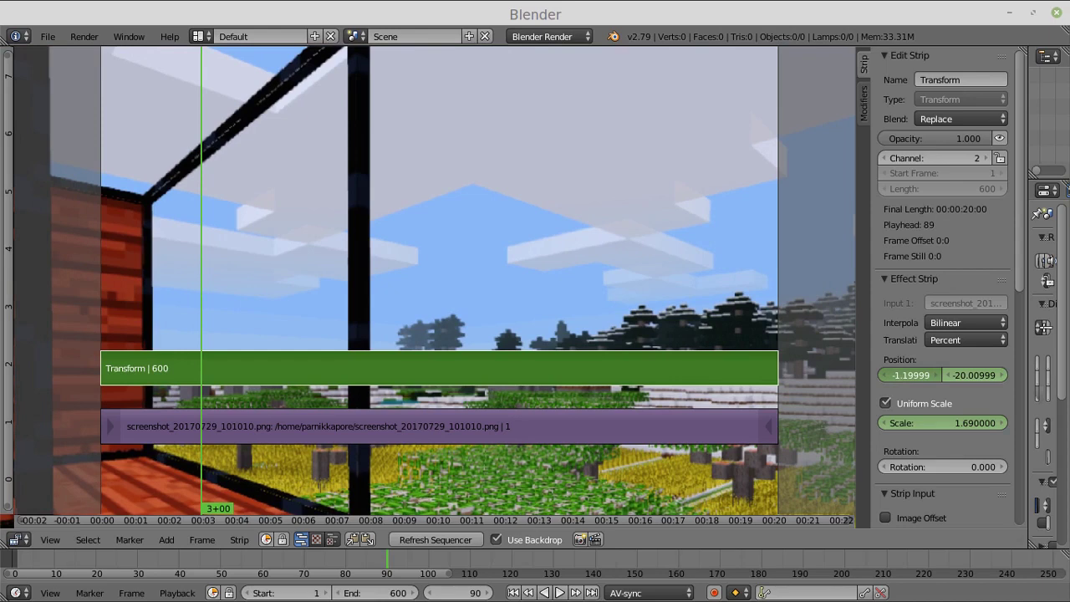
- Keyframe the Transform's position and 1.69 scale at frame 90
{"action": "right_click", "coordinate": [922, 376]}
{"action": "left_click", "coordinate": [978, 374]}
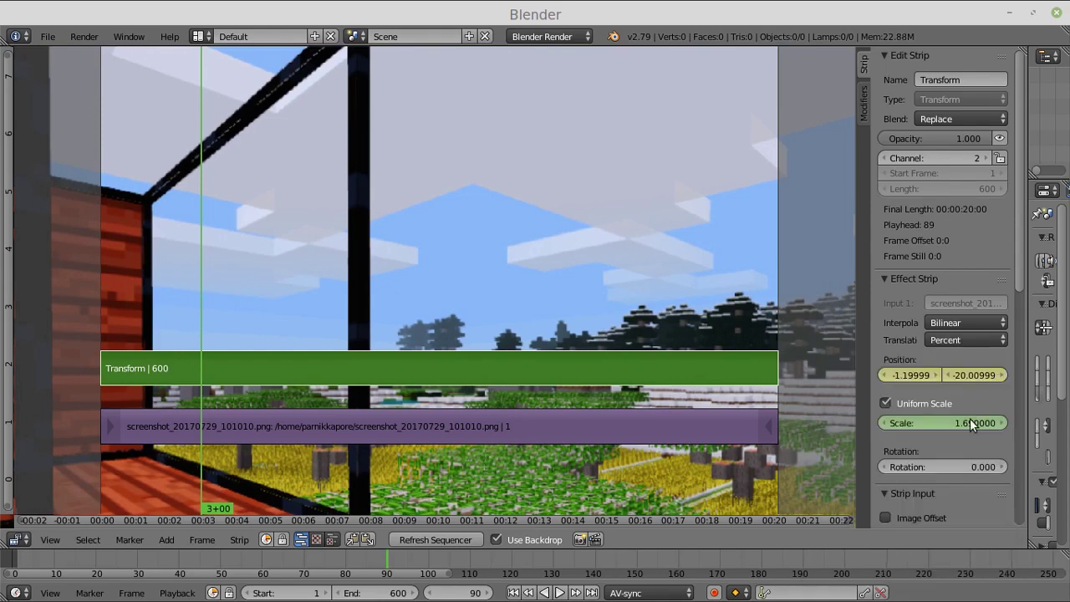
{"action": "right_click", "coordinate": [970, 422]}
{"action": "left_click", "coordinate": [967, 386]}
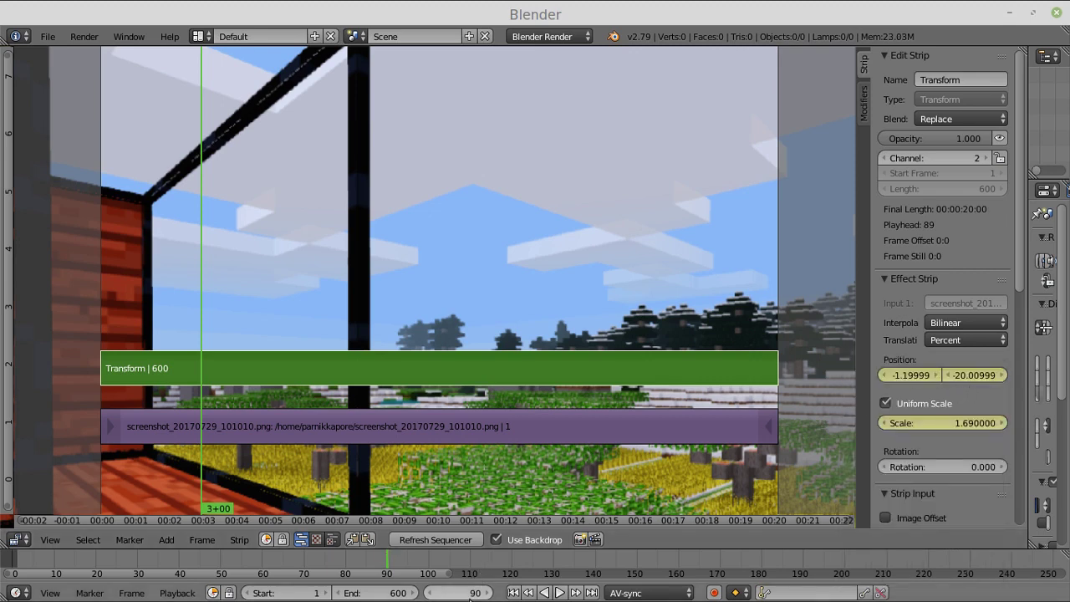
{"action": "left_click", "coordinate": [428, 593]}
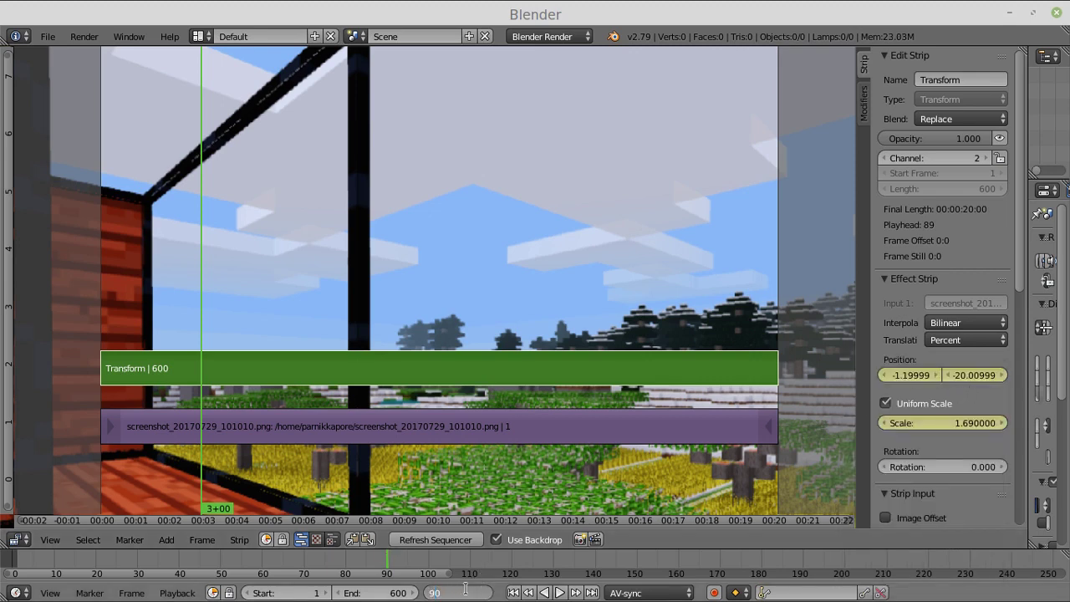
- At frame 120, set scale 1.24 and position 11.94, -11.16
{"action": "key", "text": "Return"}
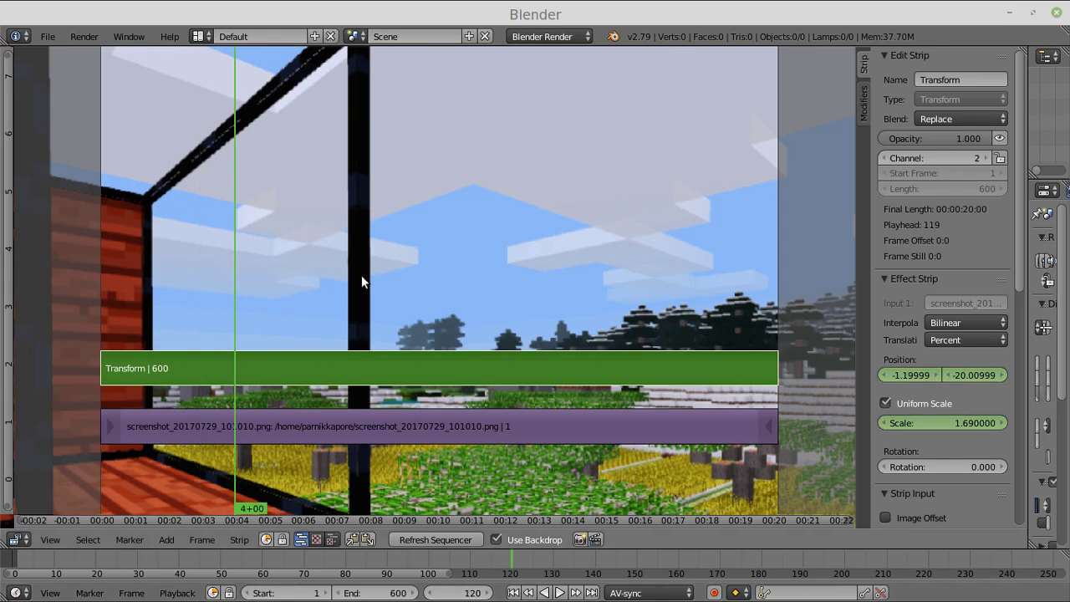
{"action": "mouse_move", "coordinate": [954, 421]}
{"action": "left_mouse_down"}
{"action": "mouse_move", "coordinate": [907, 422]}
{"action": "mouse_move", "coordinate": [955, 420]}
{"action": "left_mouse_up"}
{"action": "mouse_move", "coordinate": [910, 375]}
{"action": "left_mouse_down"}
{"action": "mouse_move", "coordinate": [940, 375]}
{"action": "mouse_move", "coordinate": [895, 374]}
{"action": "left_mouse_up"}
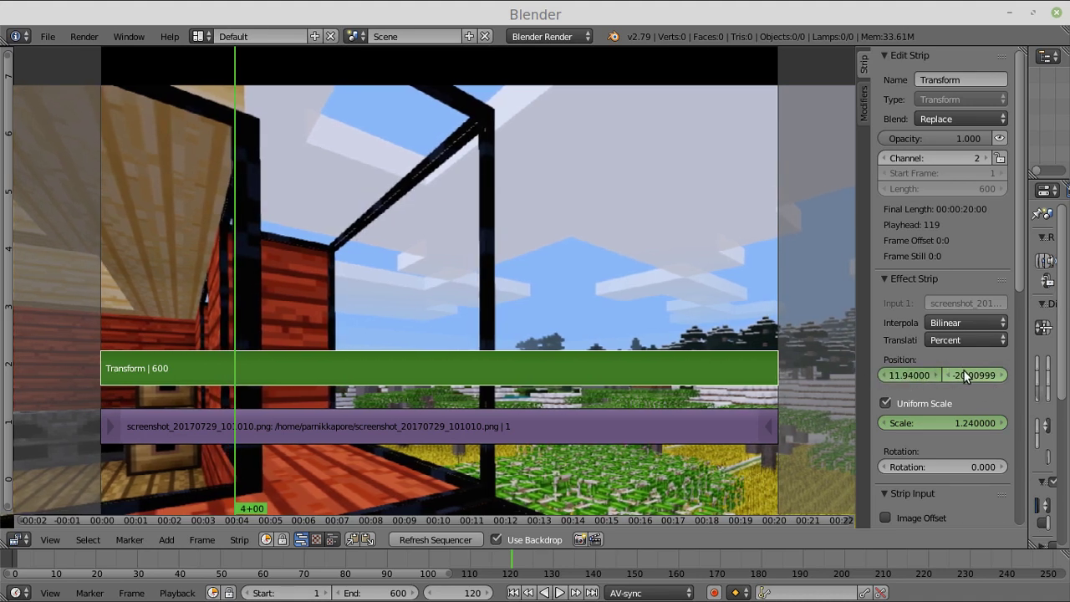
{"action": "left_click_drag", "start_coordinate": [970, 375], "coordinate": [979, 375]}
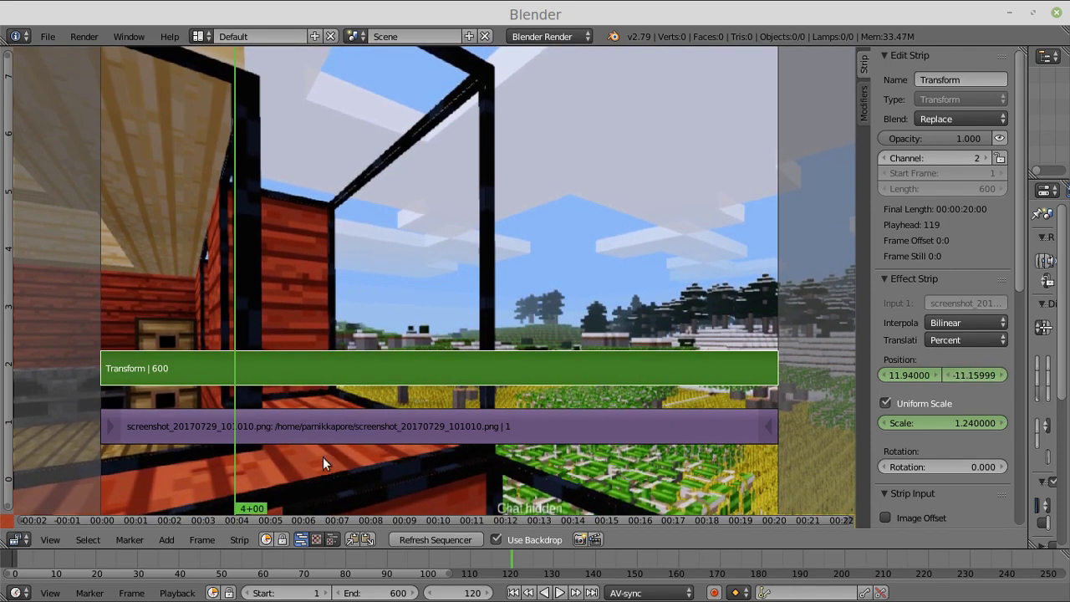
- Keyframe the Transform's position and scale at frame 120
{"action": "right_click", "coordinate": [900, 369]}
{"action": "left_click", "coordinate": [900, 368]}
{"action": "right_click", "coordinate": [974, 375]}
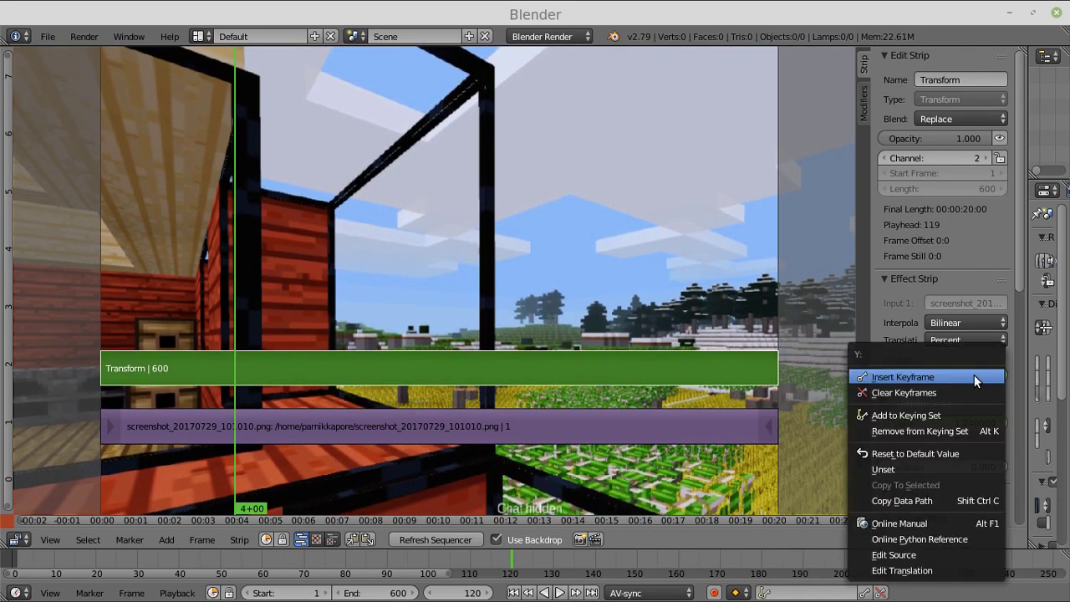
{"action": "left_click", "coordinate": [974, 374]}
{"action": "right_click", "coordinate": [955, 424]}
{"action": "left_click", "coordinate": [944, 390]}
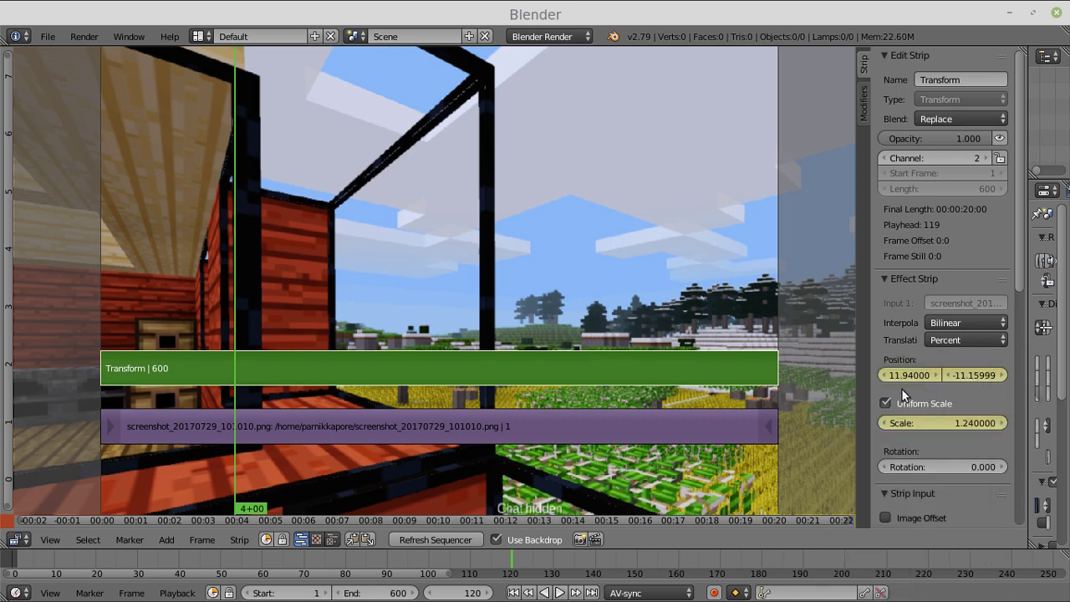
{"action": "left_click", "coordinate": [455, 593]}
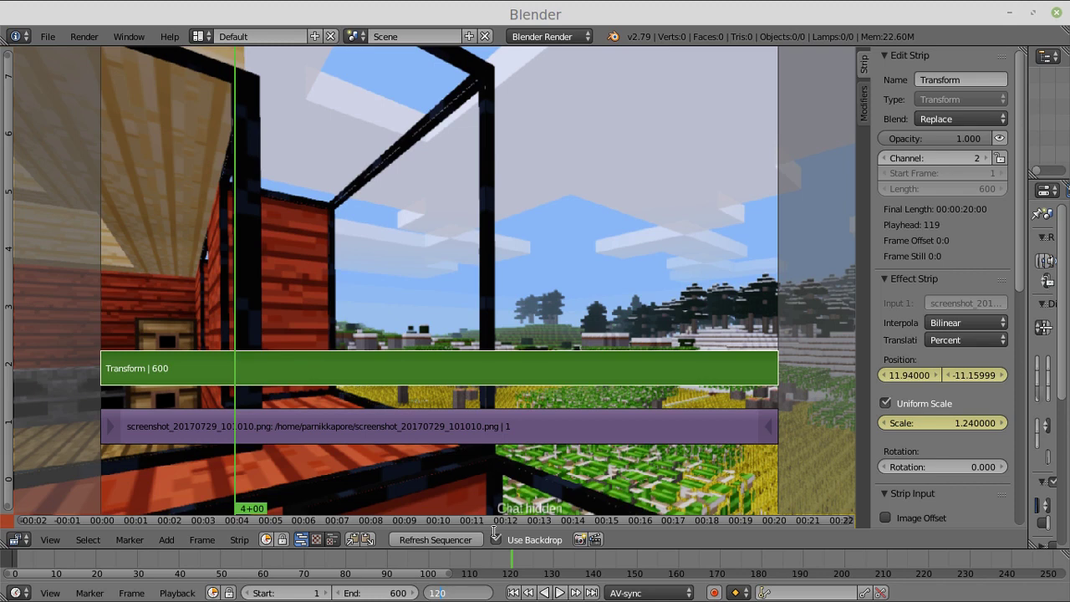
- Jump to frame 180 and keyframe position and scale to hold the framing
{"action": "type", "text": "180"}
{"action": "key", "text": "Return"}
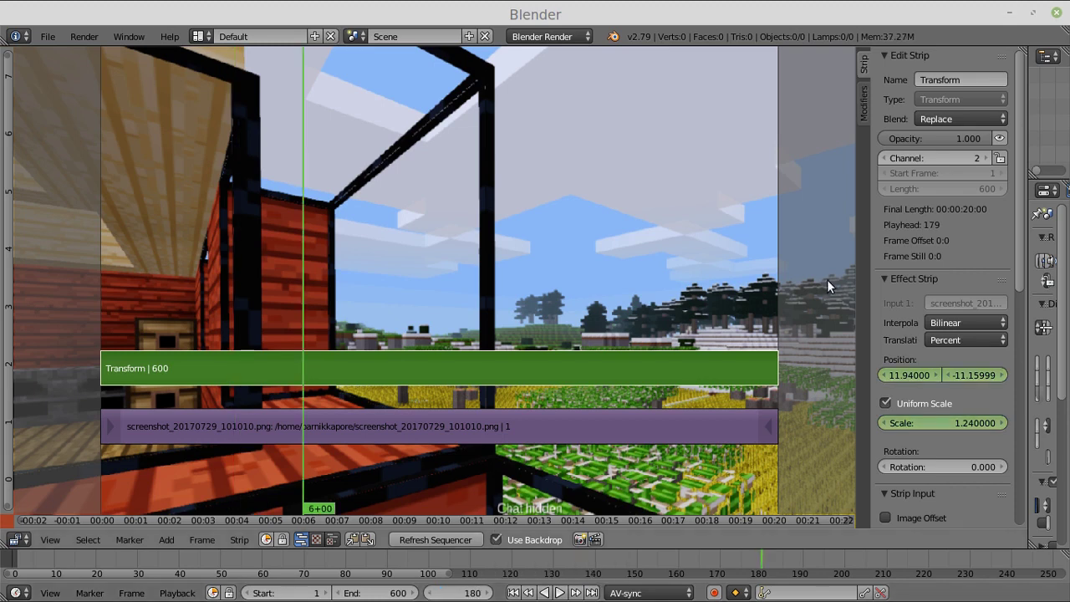
{"action": "right_click", "coordinate": [909, 369]}
{"action": "left_click", "coordinate": [908, 368]}
{"action": "right_click", "coordinate": [973, 378]}
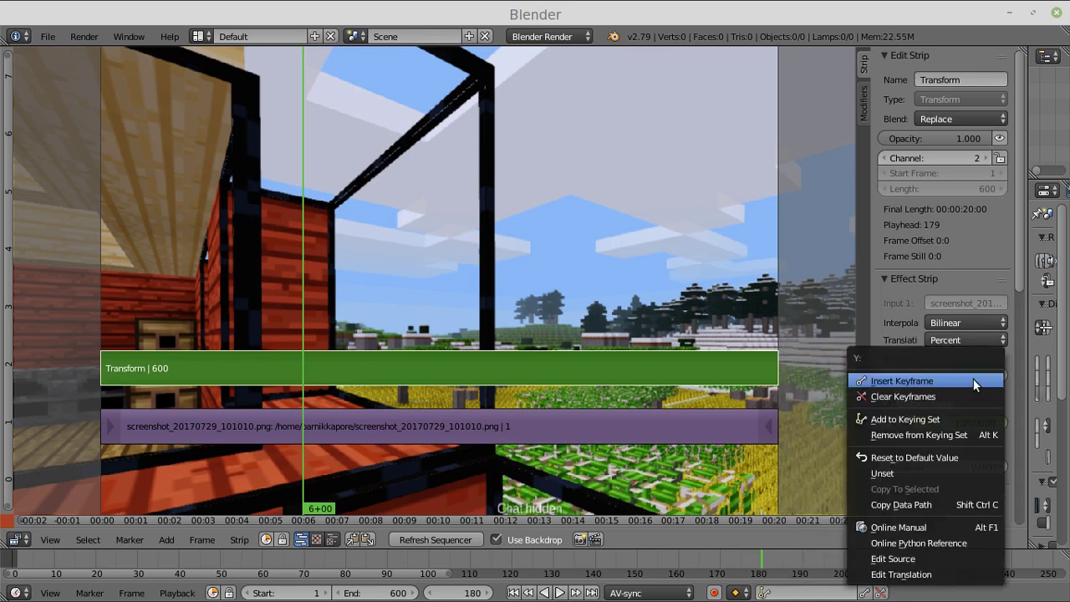
{"action": "left_click", "coordinate": [969, 380]}
{"action": "right_click", "coordinate": [950, 423]}
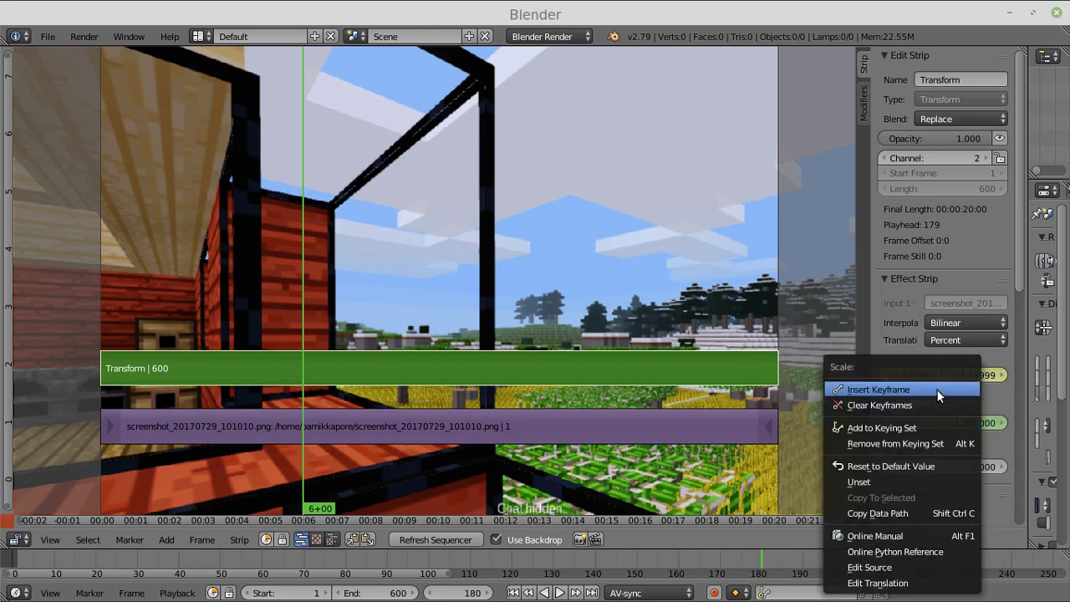
{"action": "left_click", "coordinate": [937, 389]}
- At frame 210, set Position X and Y to 0 and Scale to 1
{"action": "left_click", "coordinate": [439, 592]}
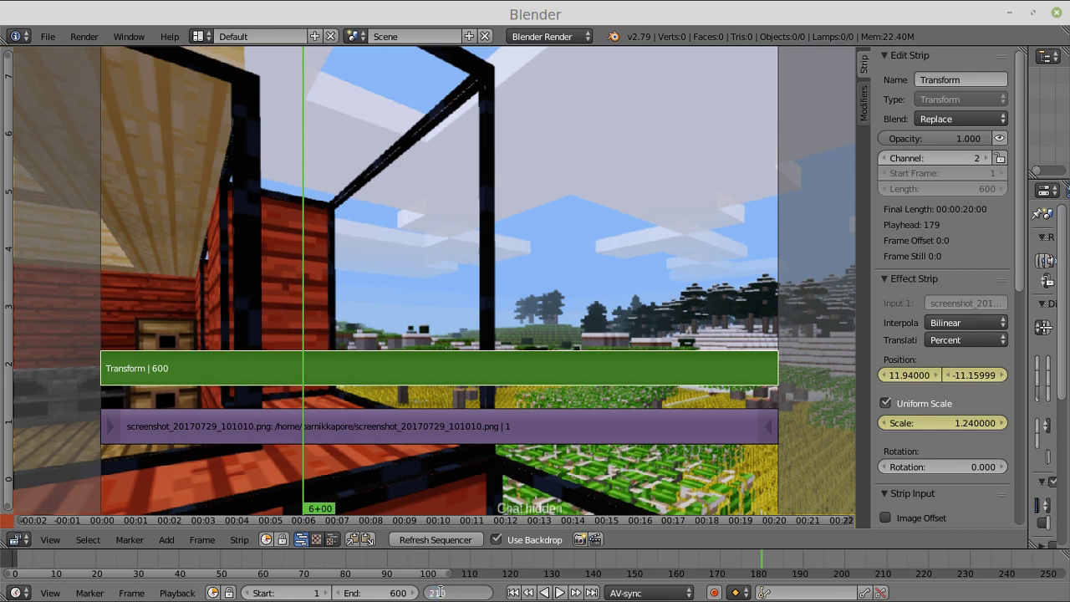
{"action": "type", "text": "210"}
{"action": "key", "text": "Return"}
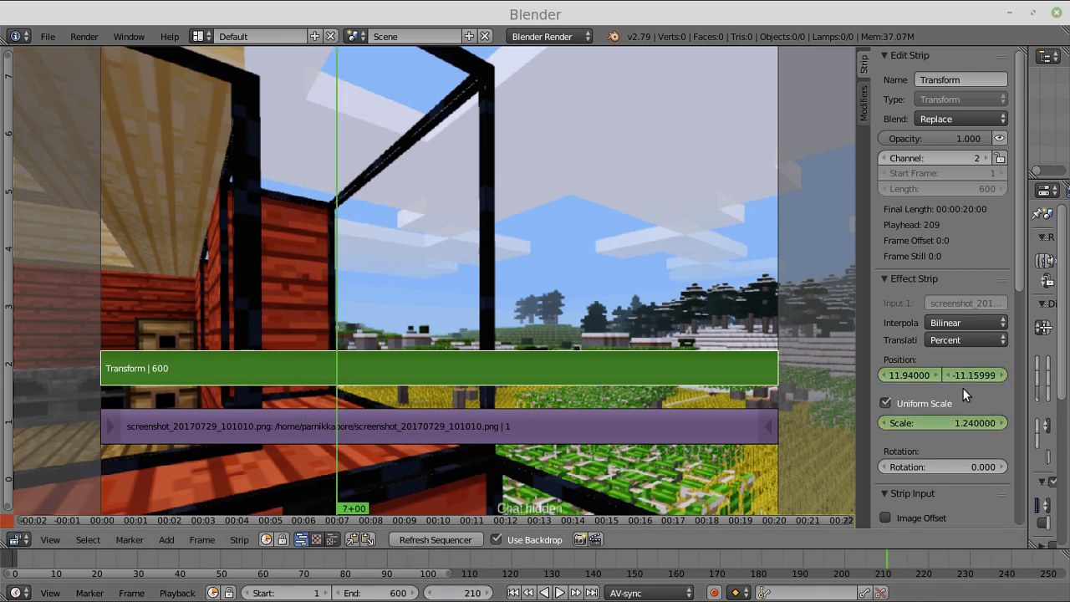
{"action": "left_click_drag", "start_coordinate": [895, 377], "coordinate": [890, 376]}
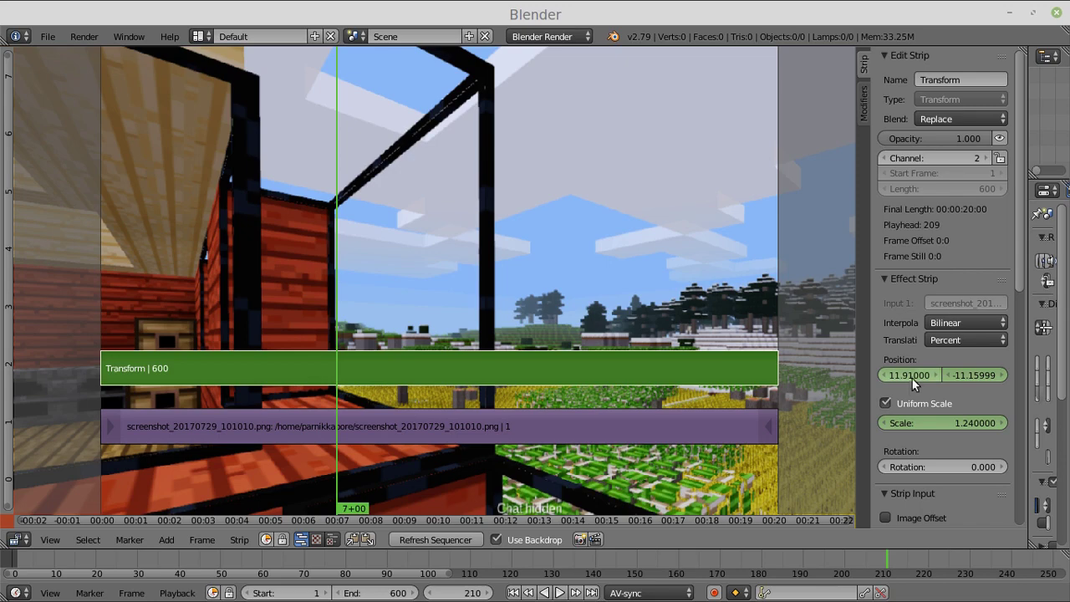
{"action": "left_click", "coordinate": [911, 377]}
{"action": "type", "text": "0"}
{"action": "key", "text": "Return"}
{"action": "left_click", "coordinate": [960, 375]}
{"action": "type", "text": "000"}
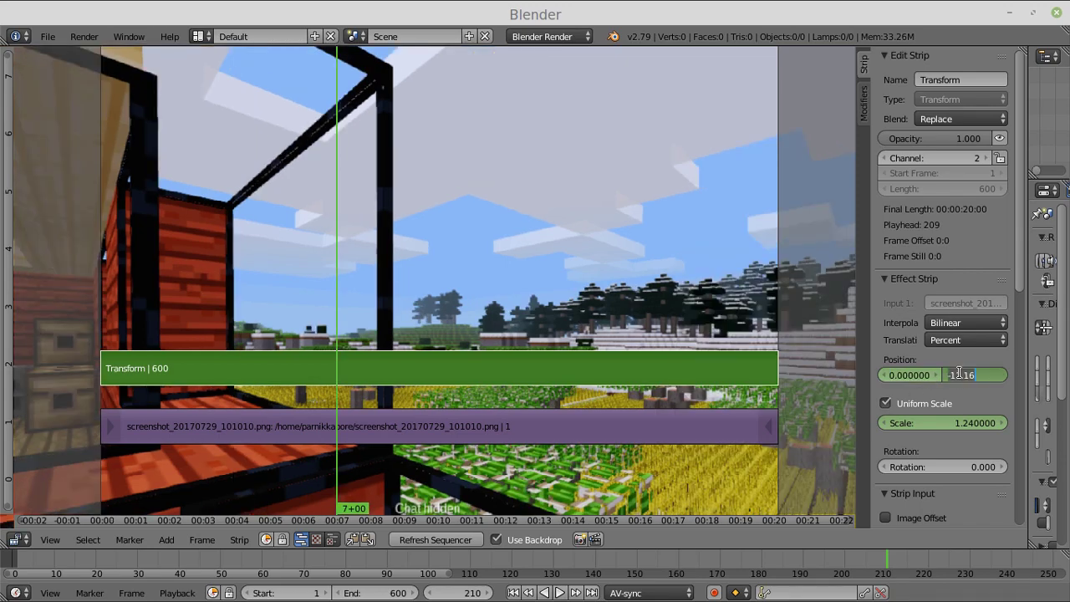
{"action": "key", "text": "Return"}
{"action": "left_click", "coordinate": [946, 422]}
{"action": "type", "text": "1"}
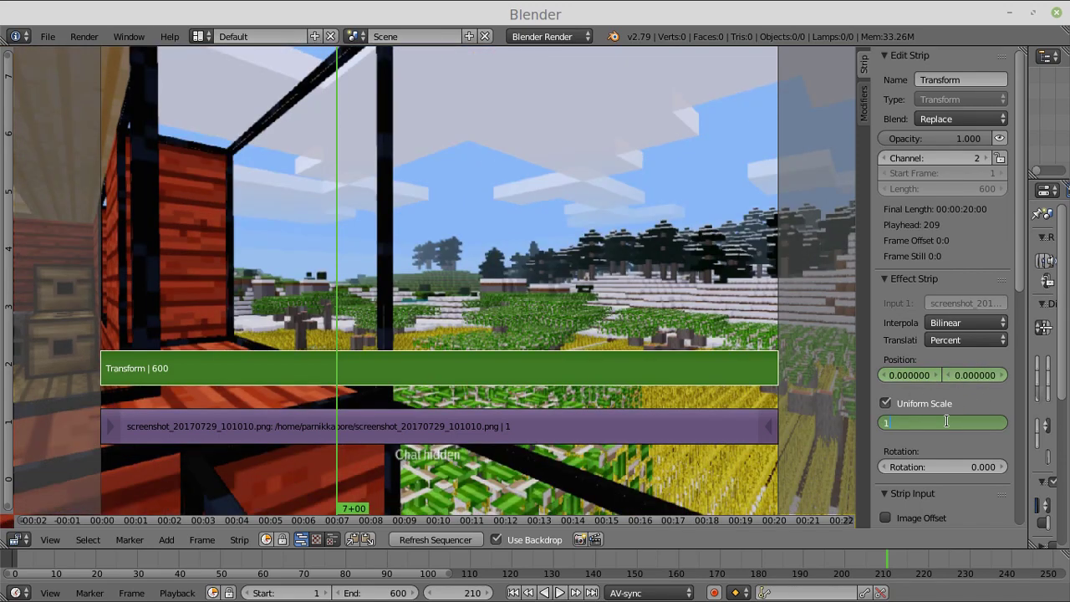
{"action": "key", "text": "Return"}
- Keyframe the position 0, 0 and scale 1 at frame 210
{"action": "right_click", "coordinate": [909, 376]}
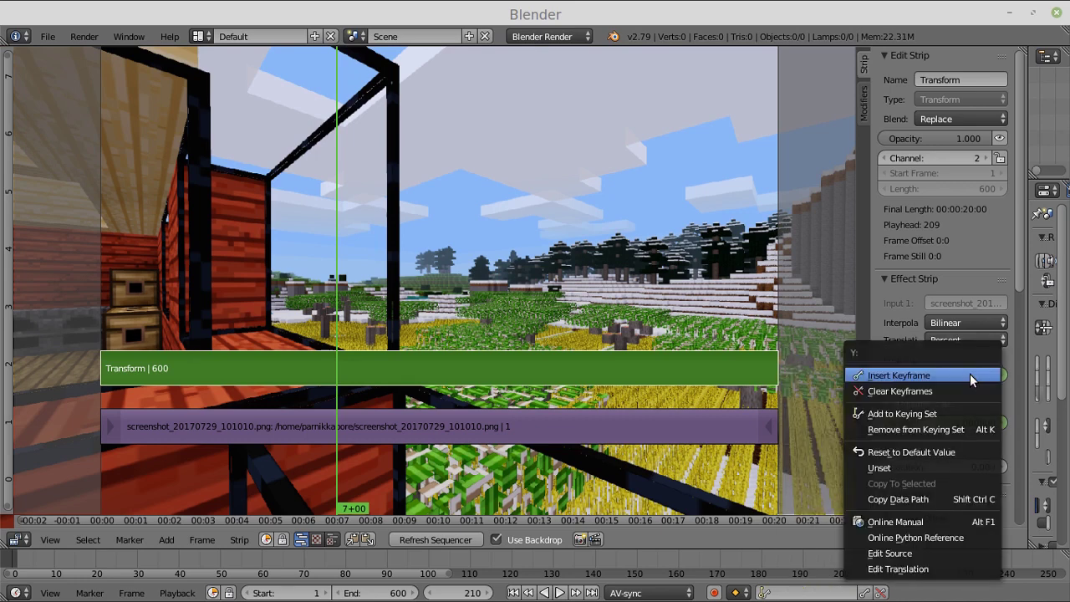
{"action": "left_click", "coordinate": [938, 379]}
{"action": "right_click", "coordinate": [958, 427]}
{"action": "left_click", "coordinate": [950, 391]}
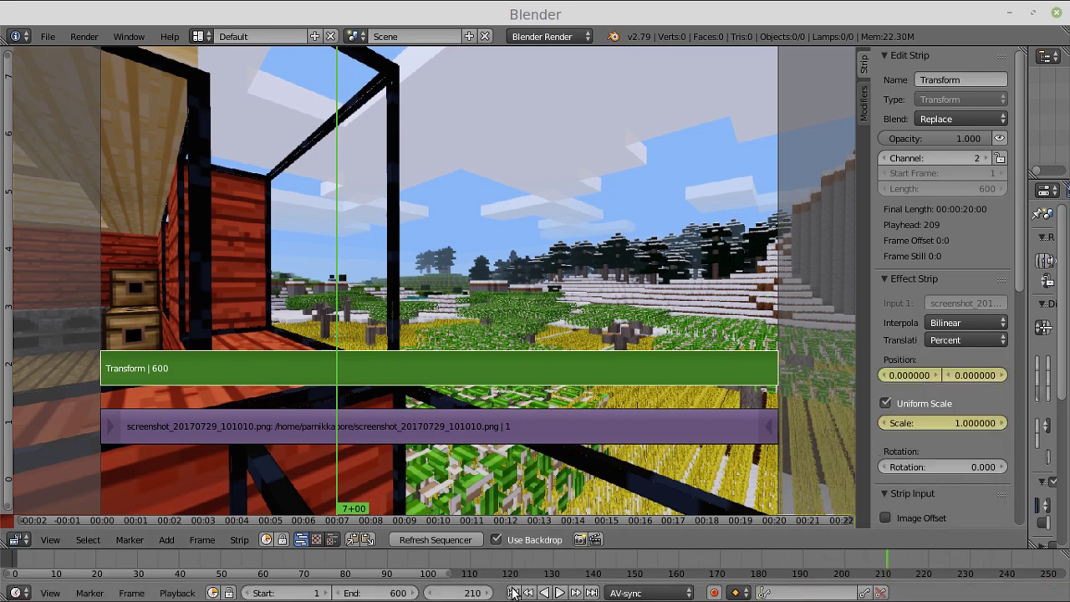
- Play the pan-and-zoom animation from frame 1 twice, then switch to OBS Studio
{"action": "left_click", "coordinate": [513, 592]}
{"action": "left_click", "coordinate": [559, 593]}
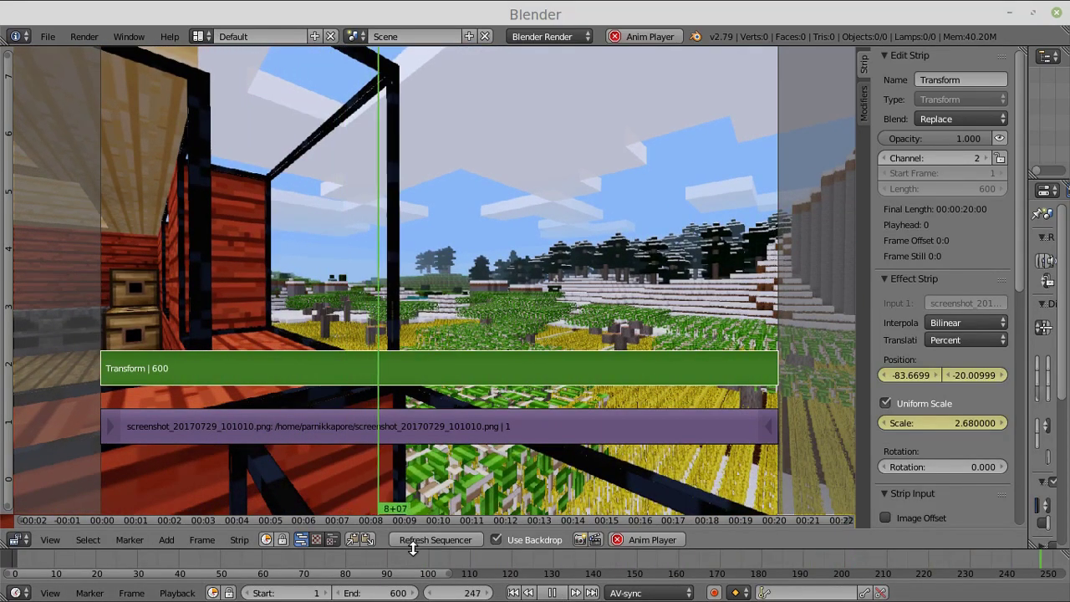
{"action": "key", "text": "alt+a"}
{"action": "left_click", "coordinate": [513, 593]}
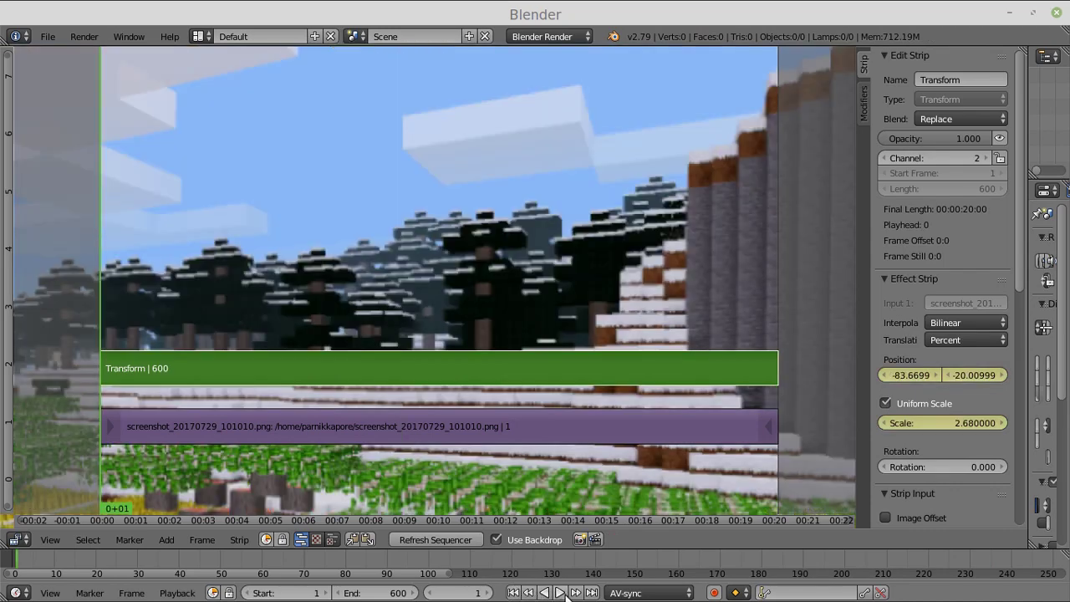
{"action": "left_click", "coordinate": [561, 592]}
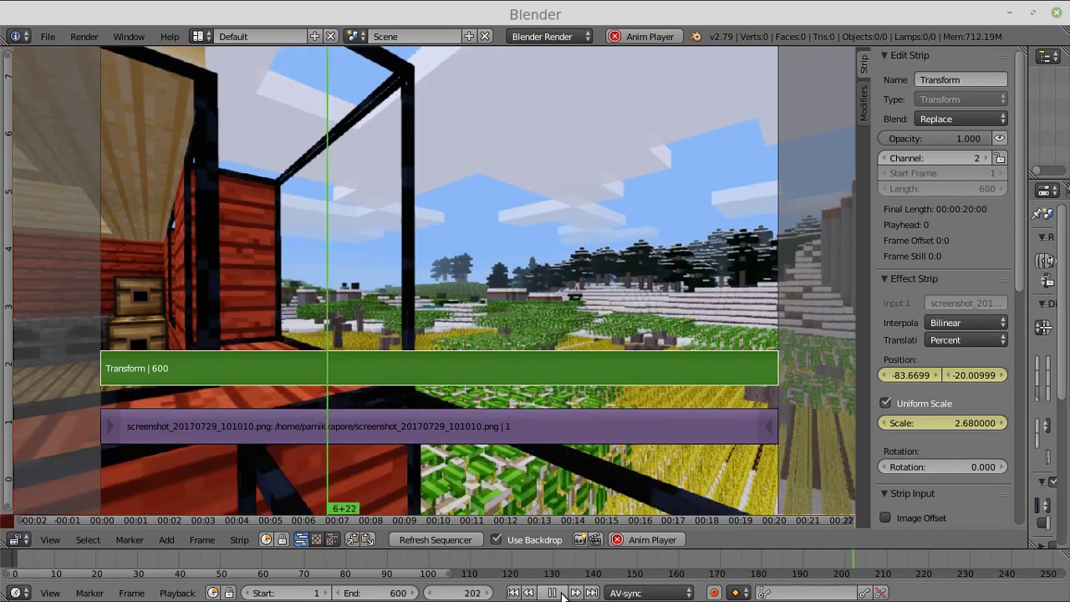
{"action": "left_click", "coordinate": [556, 592]}
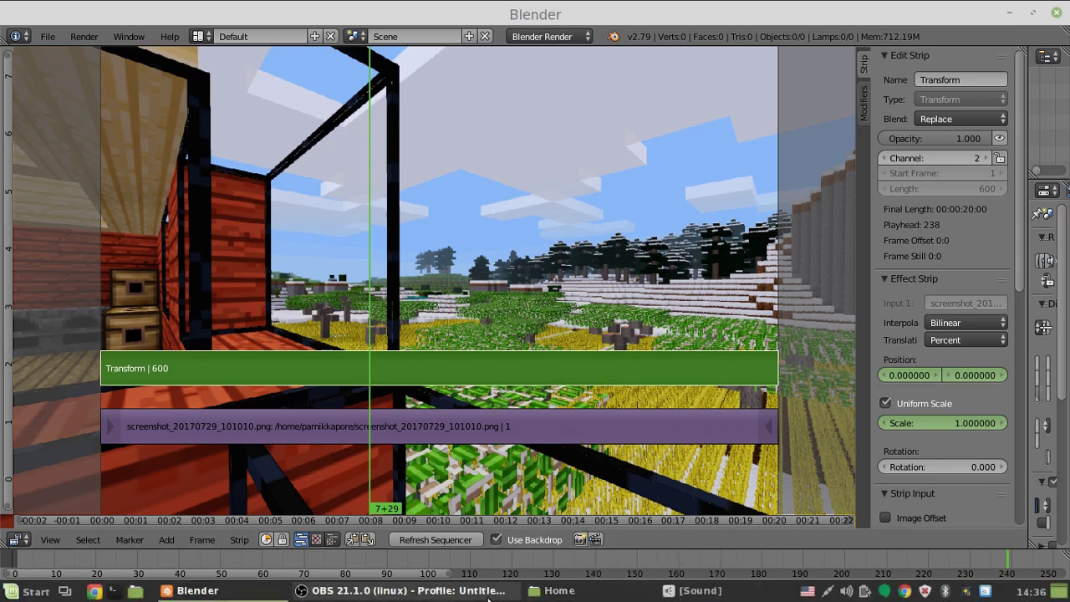
{"action": "left_click", "coordinate": [408, 592]}
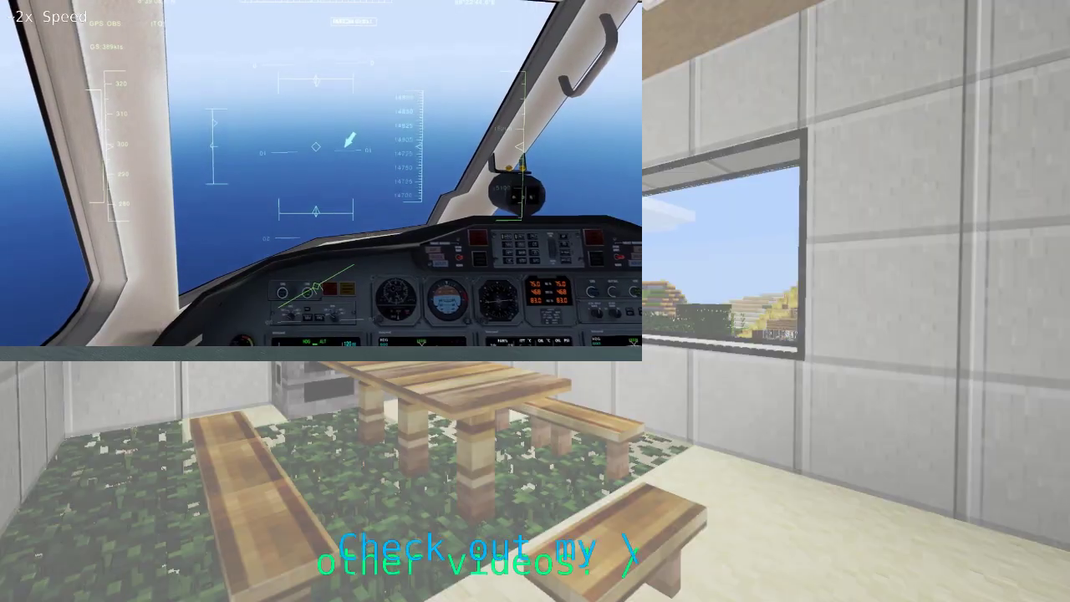